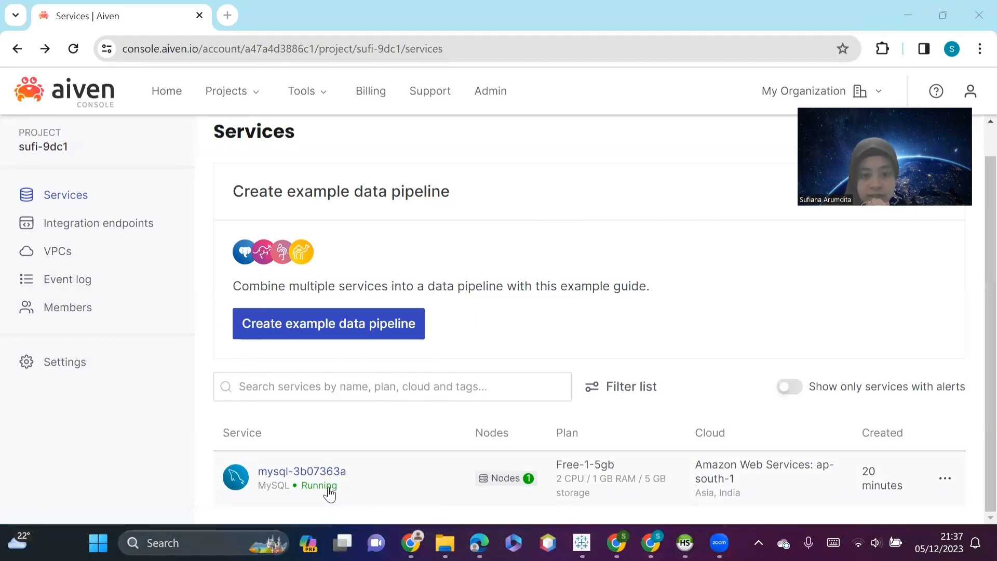
# - Open the mysql-3b07363a service and examine its MySQL connection information, from the service URI to the CA certificate
pyautogui.click(328, 488)
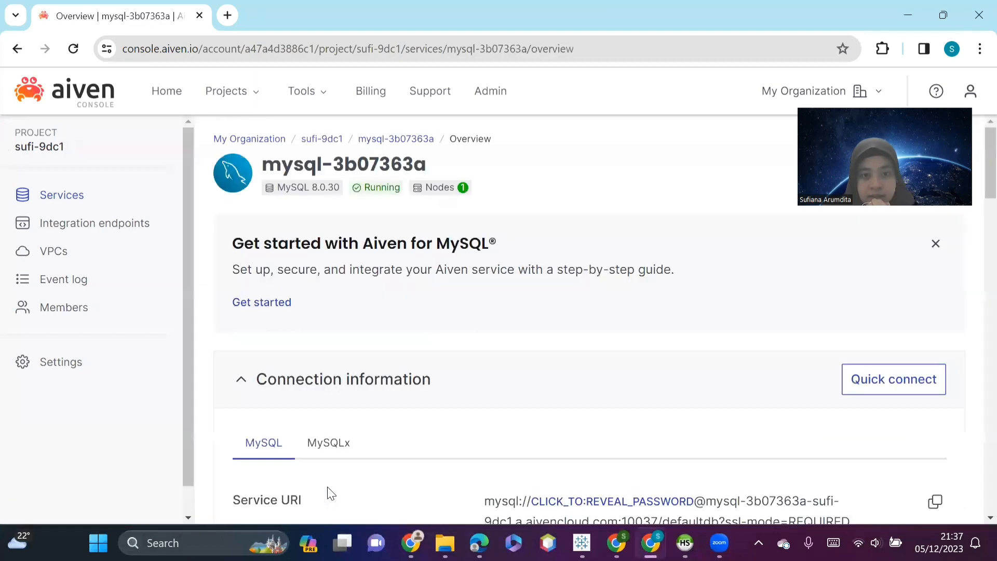
pyautogui.scroll(-5, 546, 337)
pyautogui.scroll(1, 547, 340)
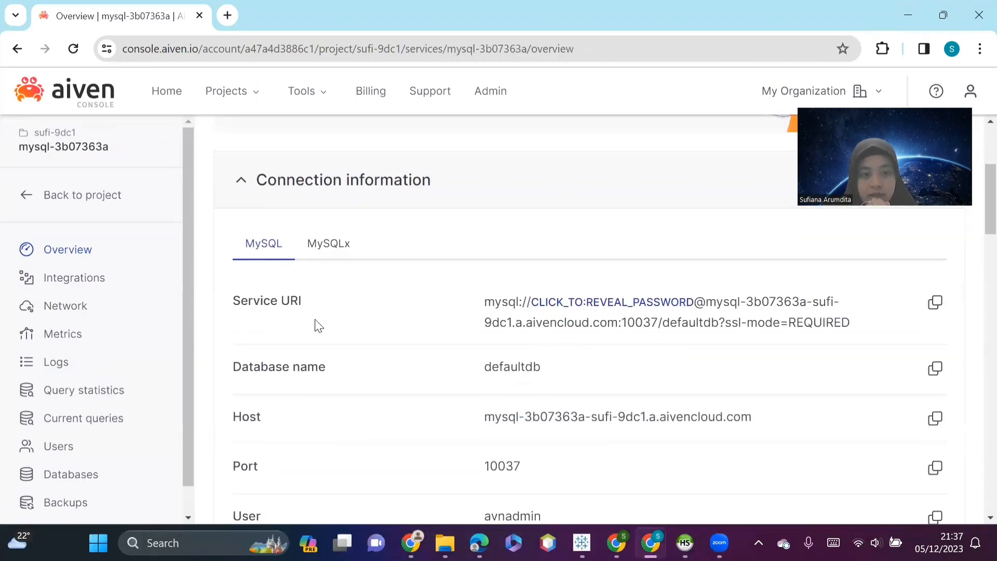
pyautogui.scroll(-2, 350, 330)
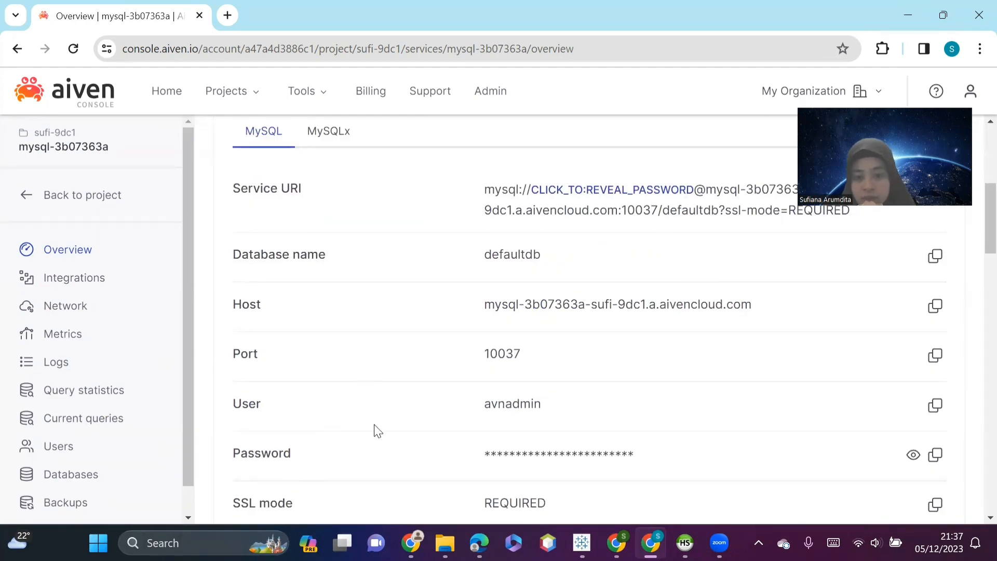
pyautogui.scroll(-1, 375, 430)
pyautogui.scroll(3, 493, 334)
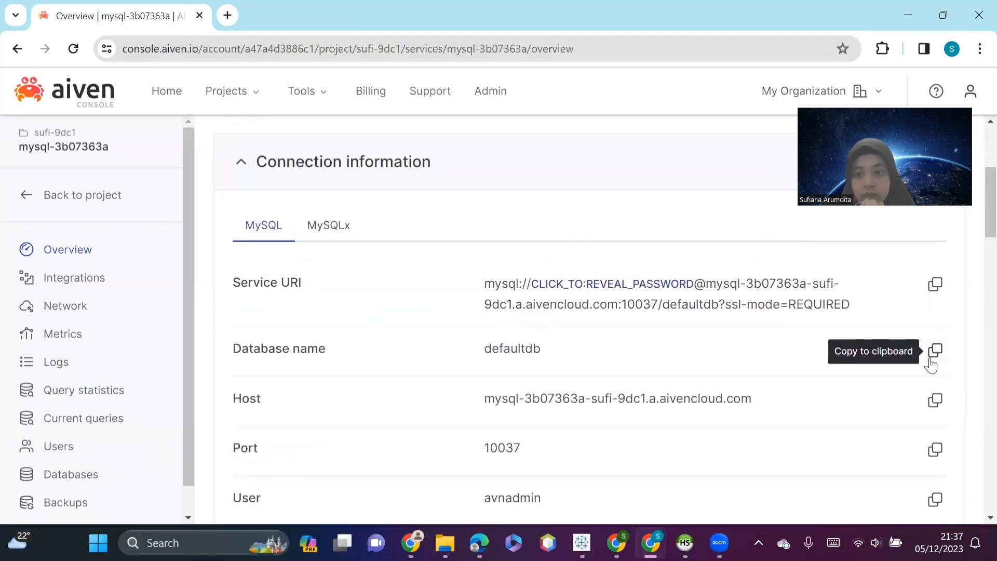
pyautogui.scroll(-1, 827, 440)
pyautogui.scroll(-2, 828, 441)
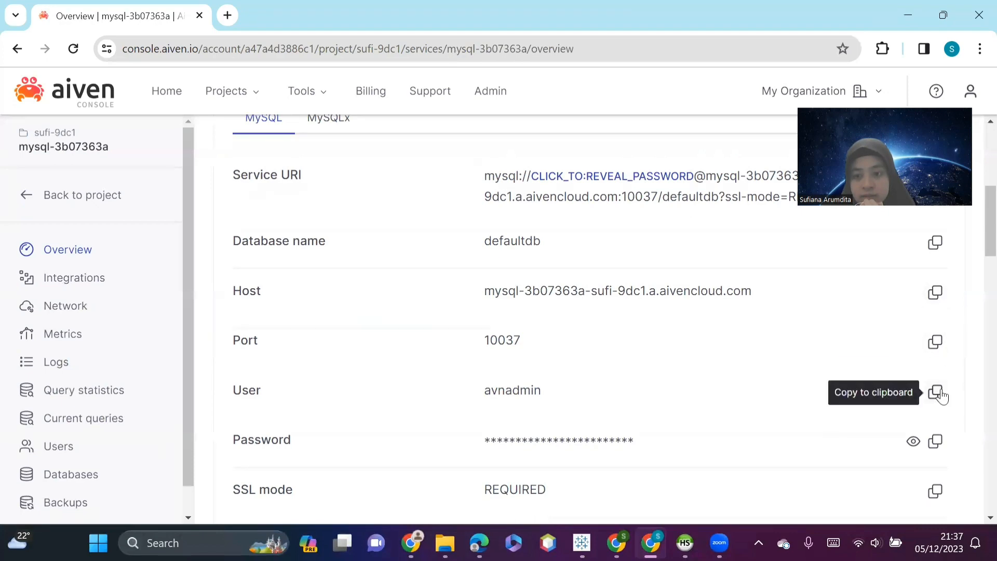
pyautogui.scroll(-4, 807, 417)
pyautogui.scroll(-1, 807, 418)
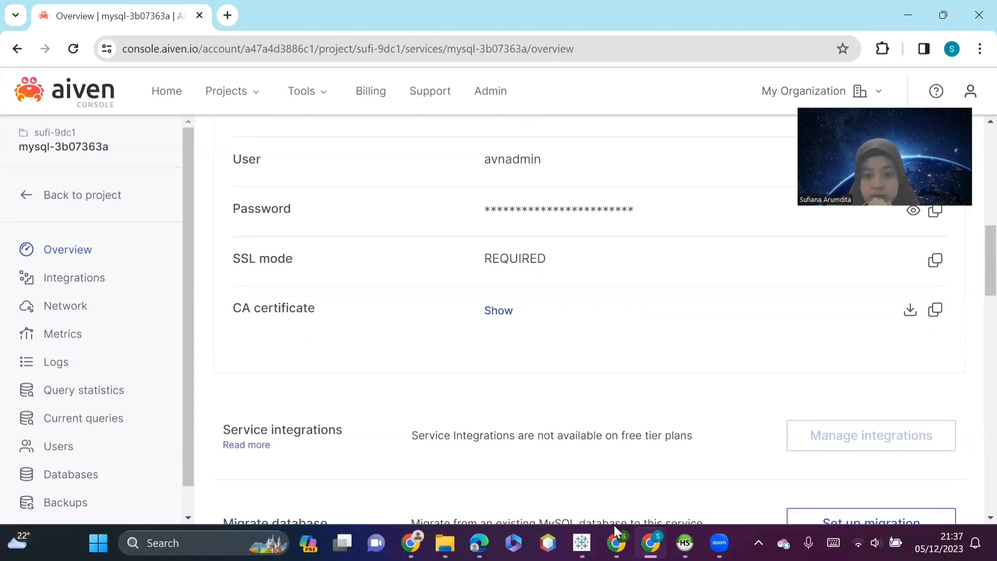
# - Switch to the other browser window and review the connection information of the mysql-2dd0a658 service
pyautogui.click(617, 543)
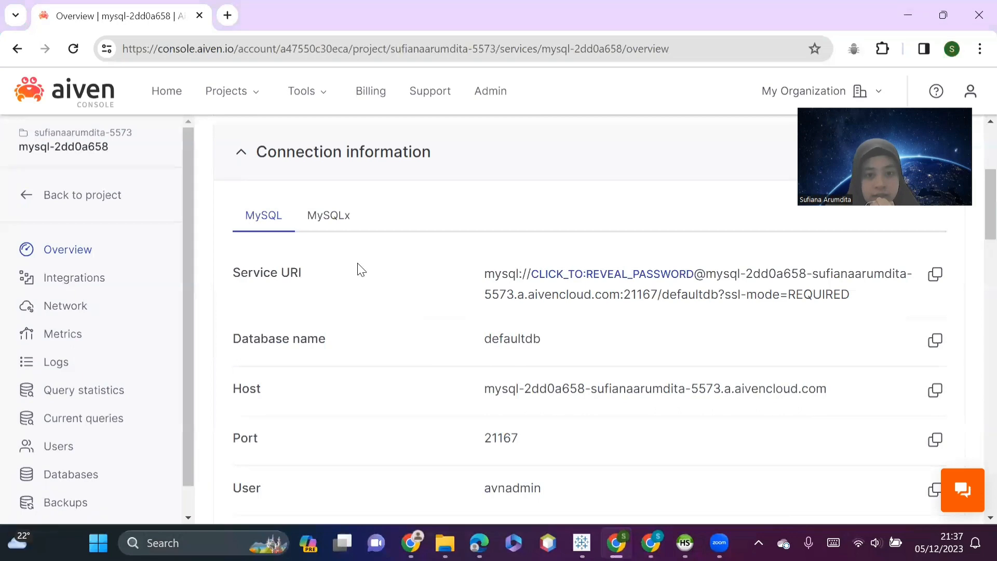
pyautogui.scroll(3, 362, 270)
pyautogui.scroll(-8, 361, 270)
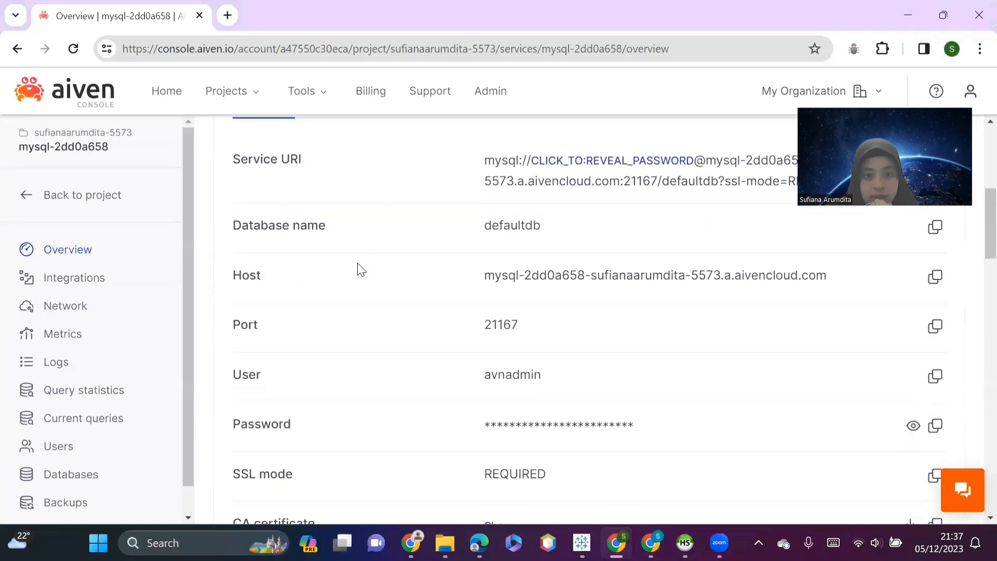
pyautogui.scroll(5, 361, 270)
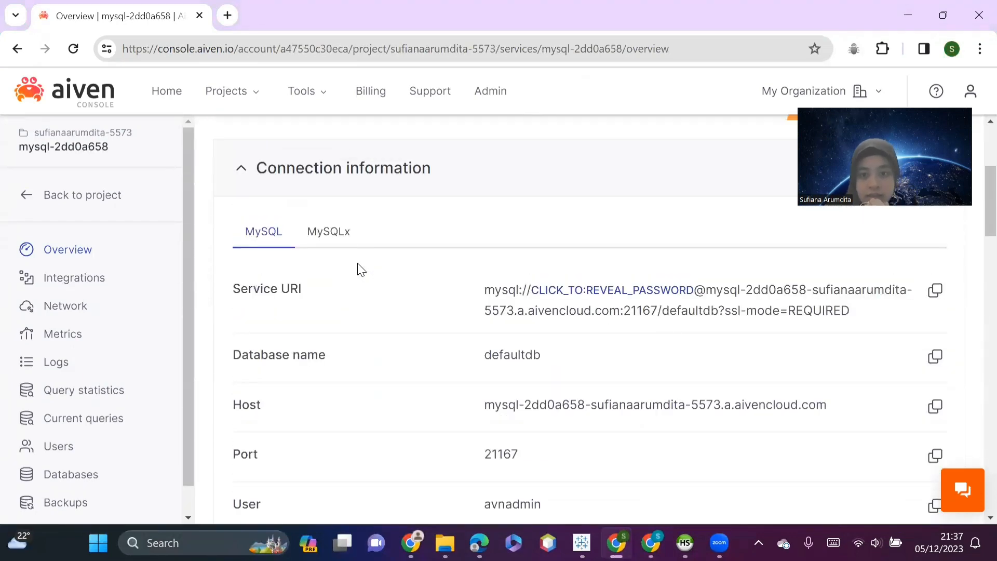
pyautogui.scroll(-3, 362, 270)
pyautogui.scroll(-2, 361, 270)
pyautogui.scroll(4, 361, 270)
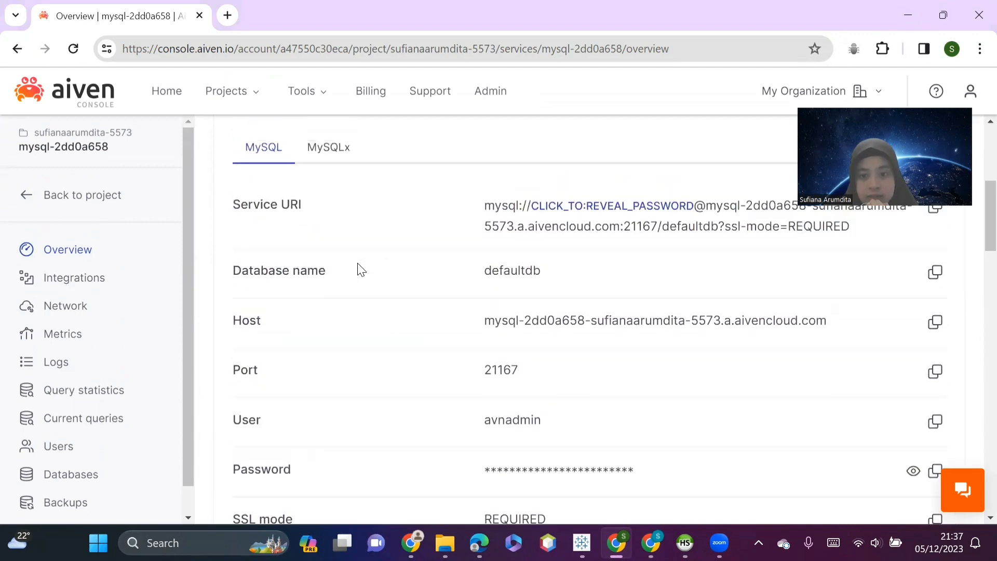
pyautogui.scroll(-1, 361, 270)
pyautogui.scroll(4, 361, 269)
pyautogui.scroll(-2, 361, 270)
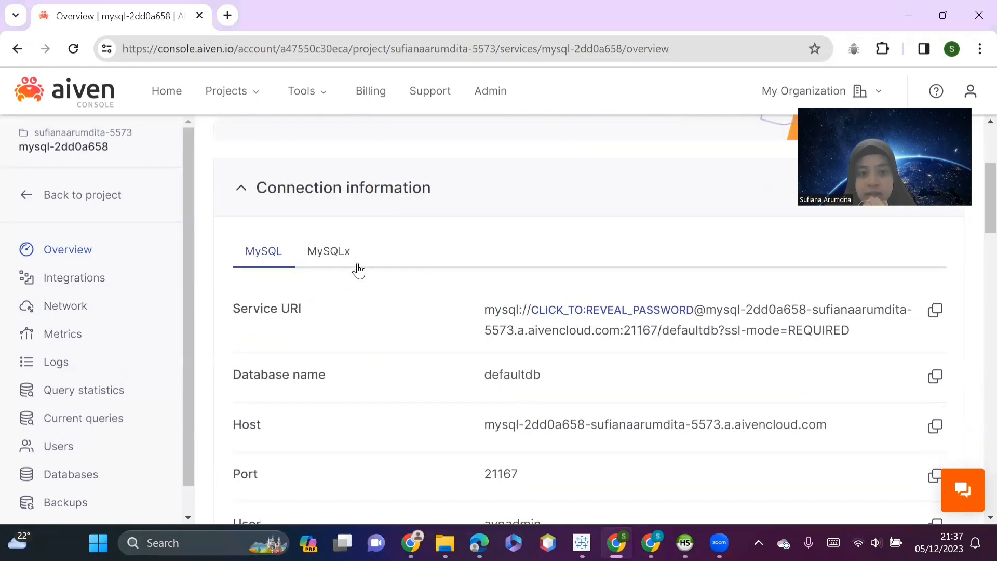
pyautogui.scroll(-1, 361, 270)
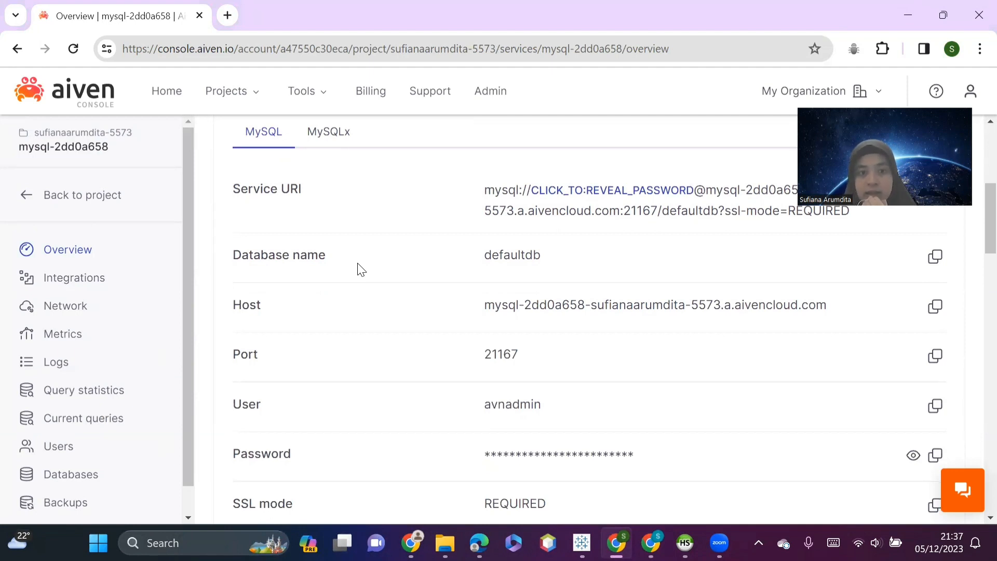
pyautogui.scroll(1, 361, 270)
pyautogui.scroll(-1, 361, 269)
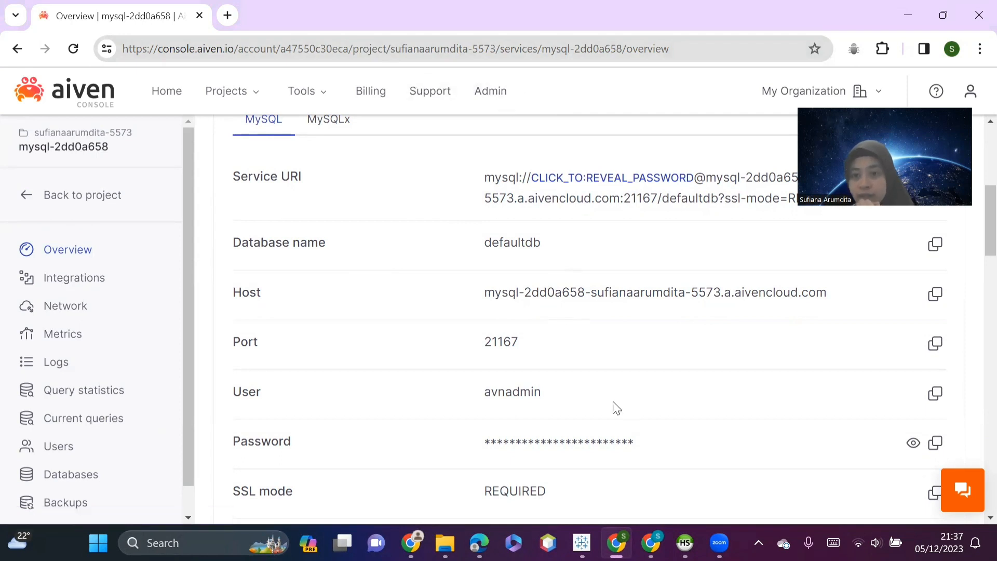
# - Close the second of the two open HeidiSQL windows
pyautogui.moveTo(685, 543)
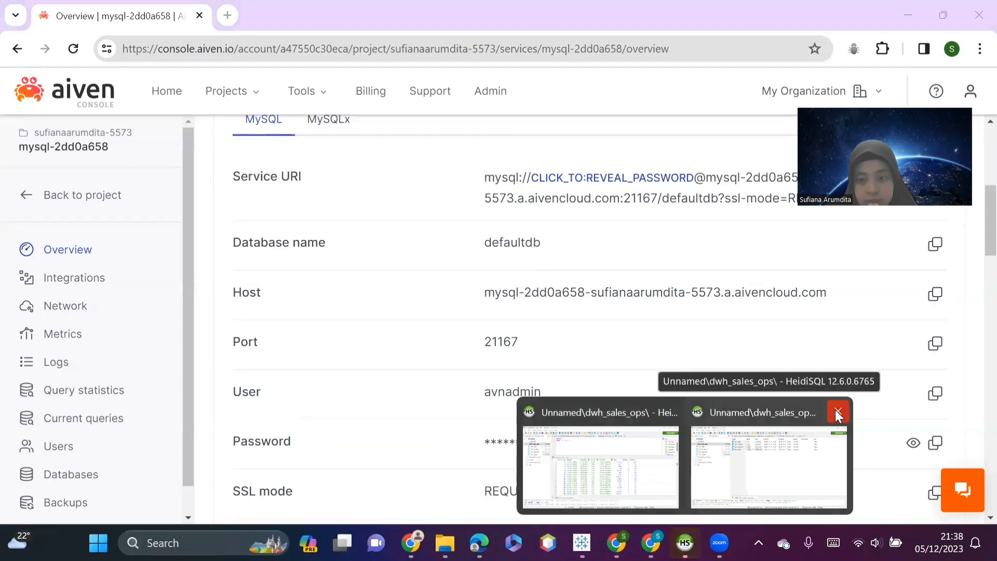
pyautogui.click(838, 411)
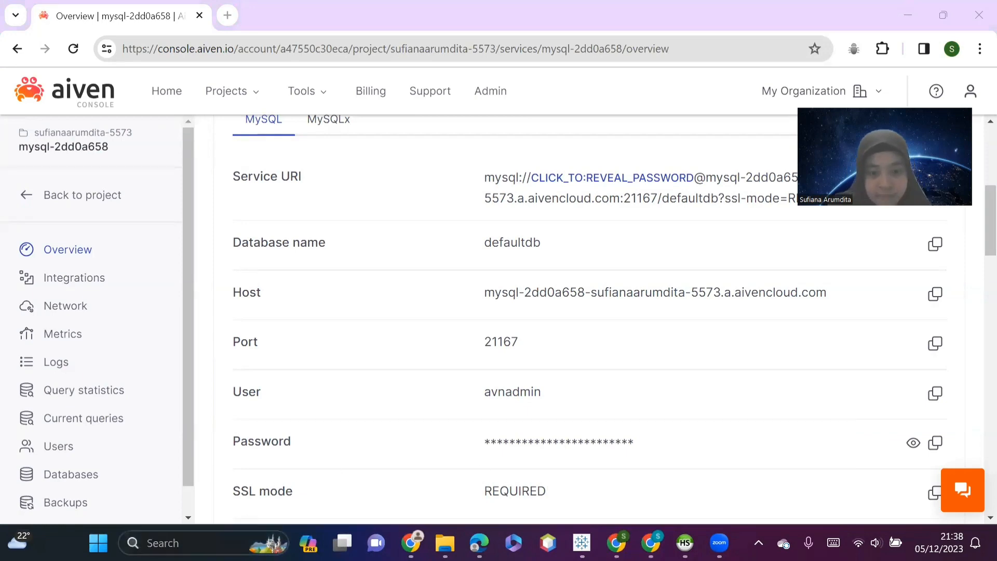
# - Launch a new HeidiSQL instance and connect to the MySQL server with the saved Unnamed session
pyautogui.write('h')
pyautogui.press('Return')
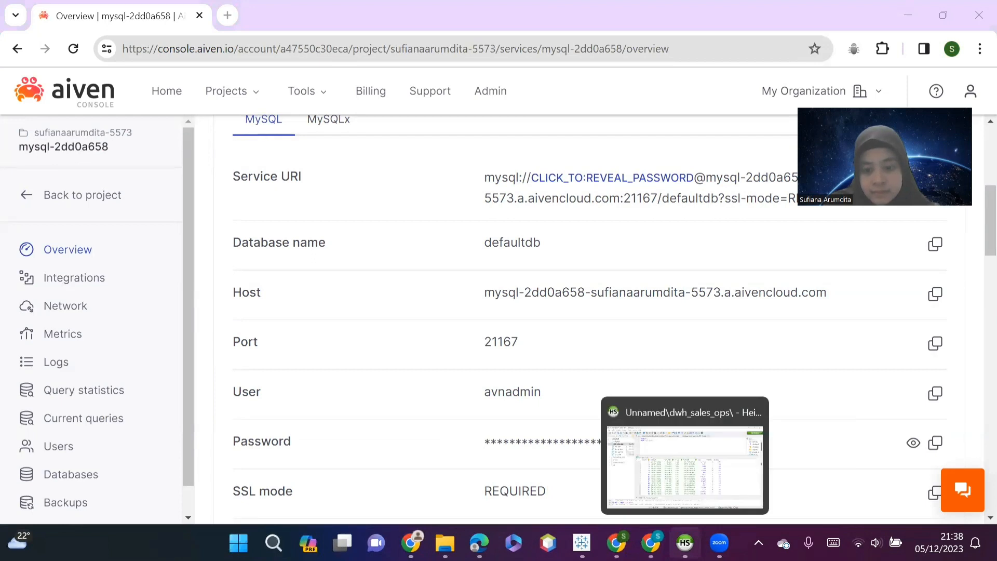
pyautogui.click(685, 543)
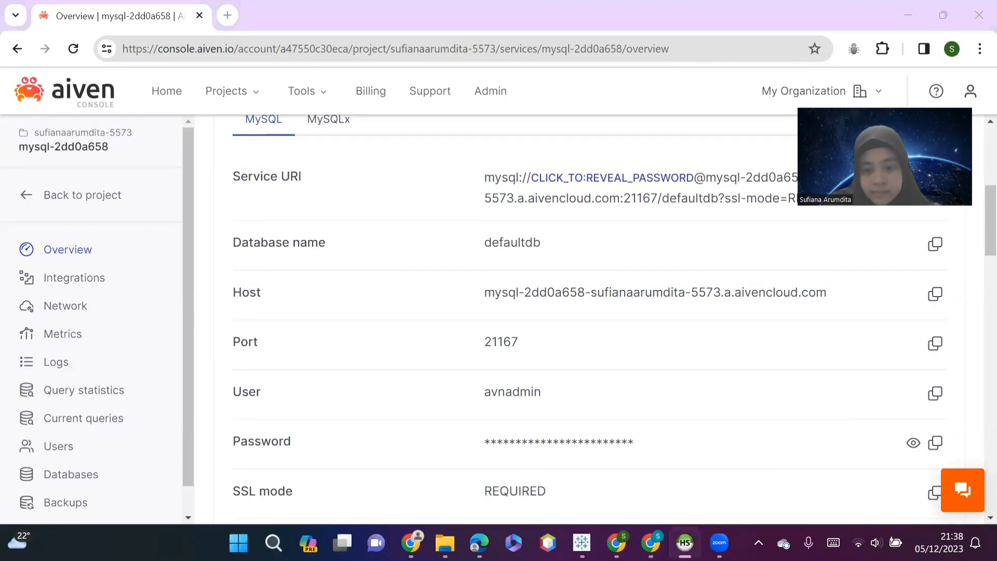
pyautogui.rightClick(685, 542)
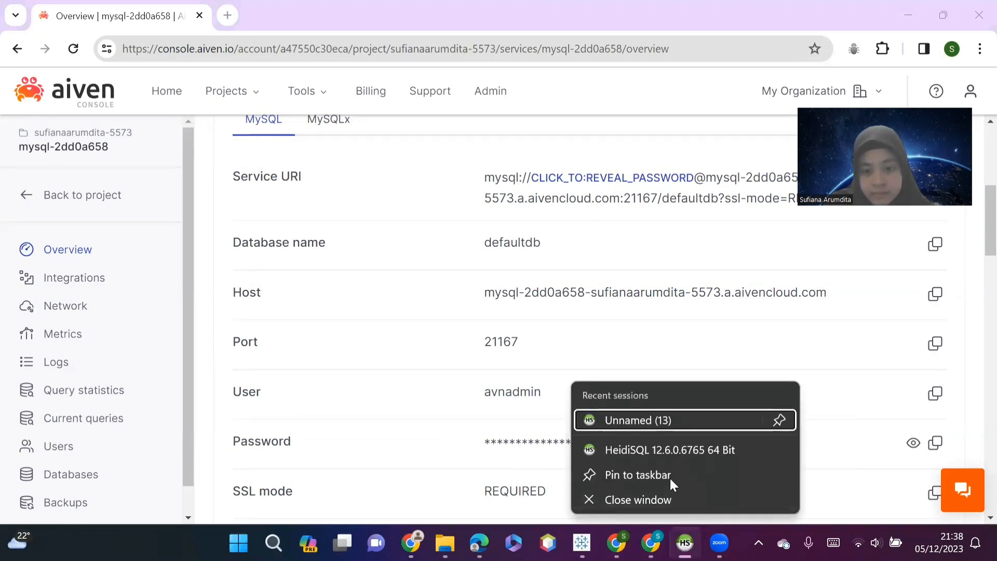
pyautogui.click(613, 452)
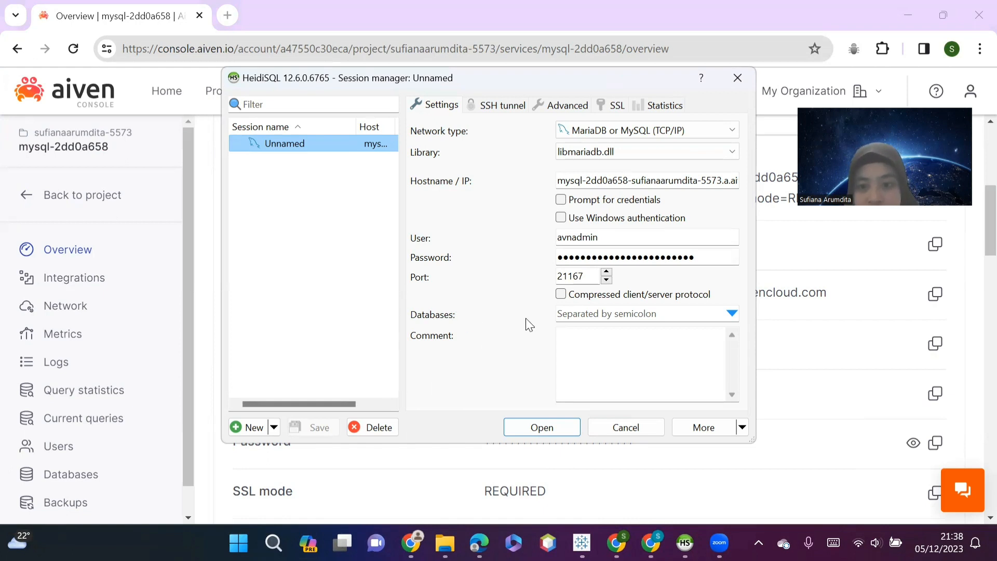
pyautogui.click(516, 426)
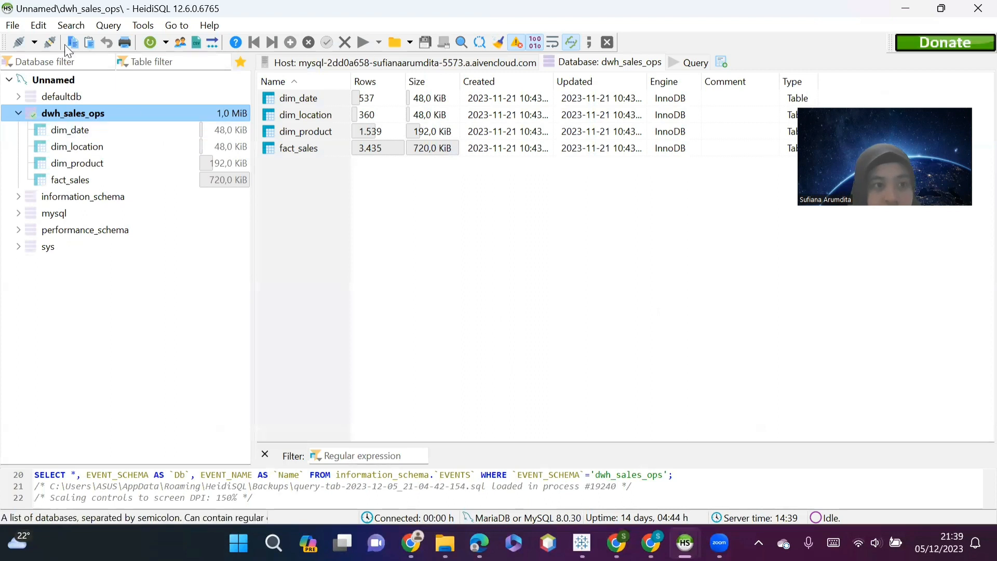
pyautogui.click(18, 29)
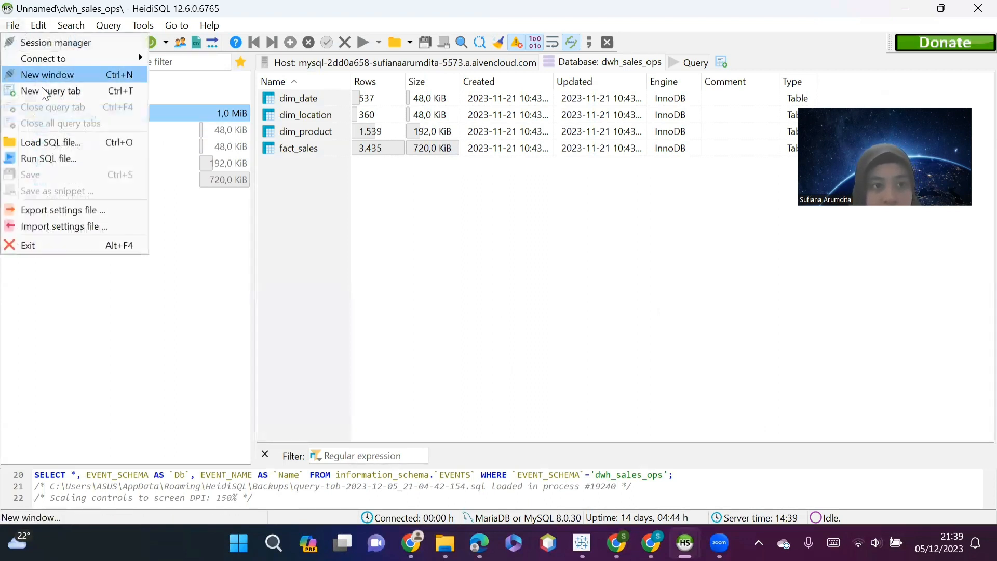
pyautogui.click(43, 142)
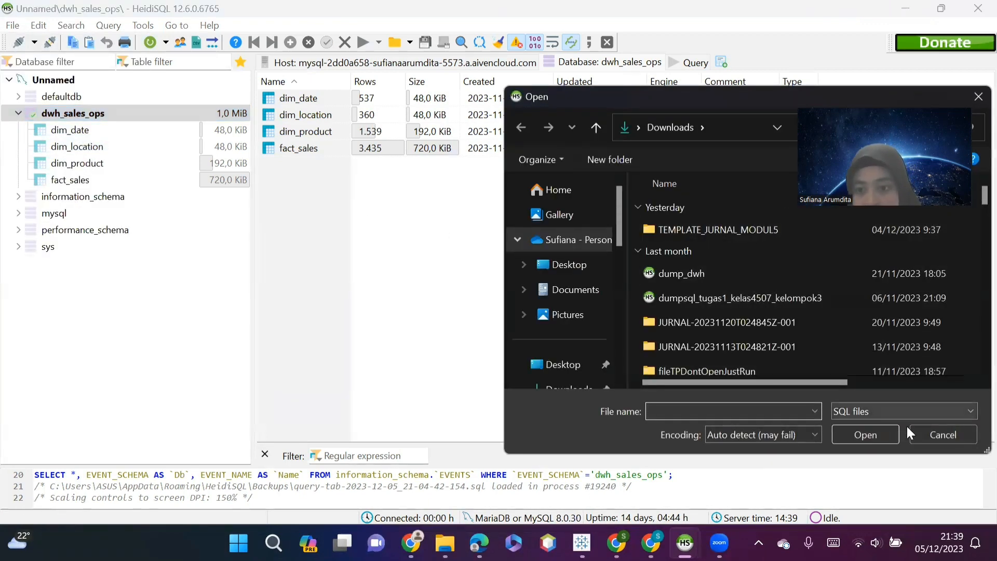
pyautogui.click(926, 438)
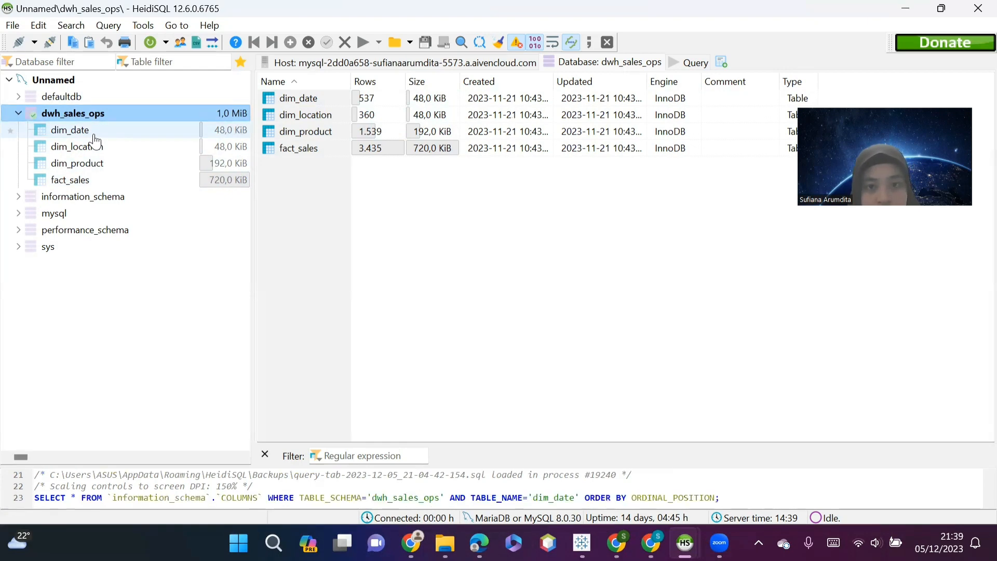
# - Write the query SELECT * FROM dim_date for the dwh_sales_ops database and run it
pyautogui.click(675, 63)
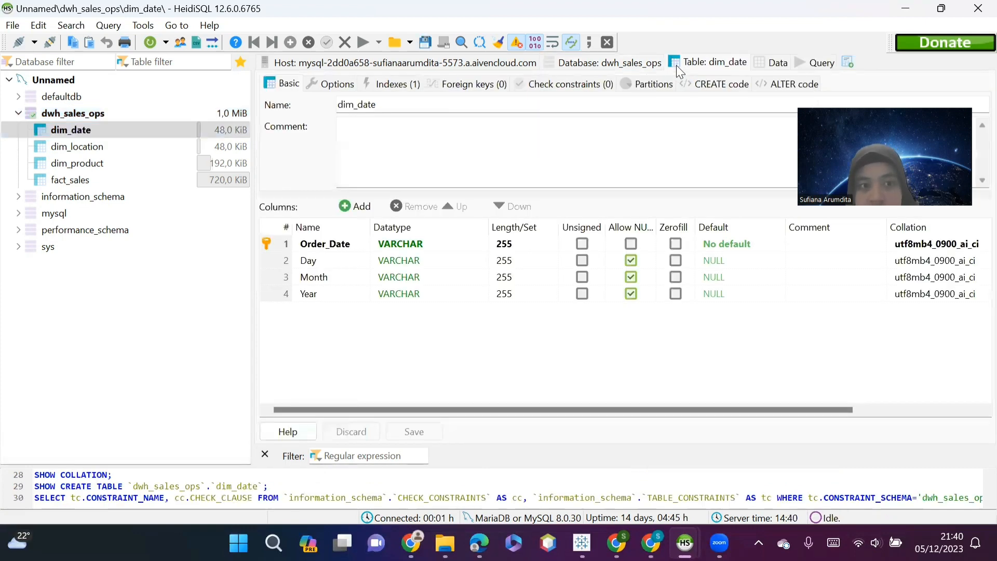
pyautogui.click(808, 65)
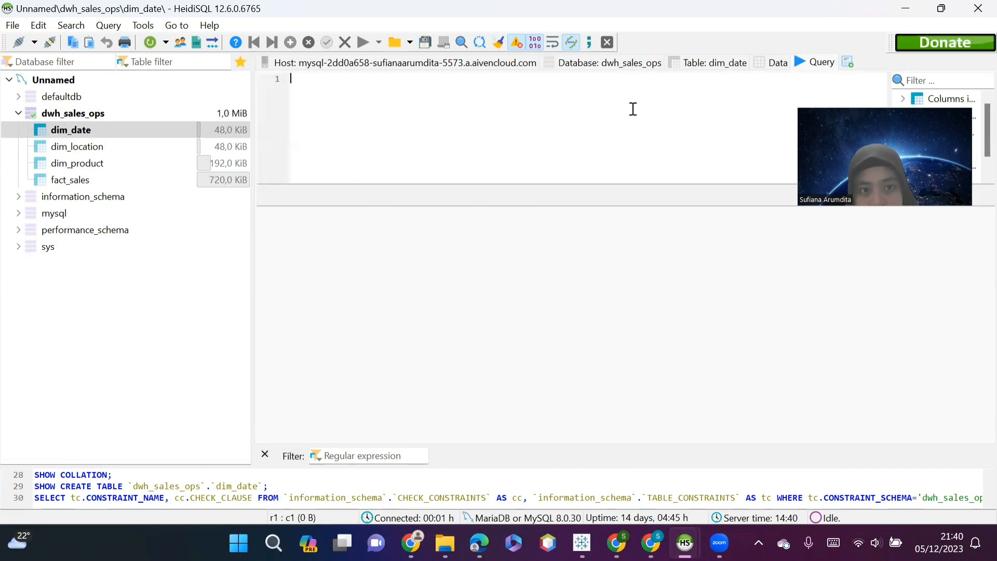
pyautogui.write('SELEC')
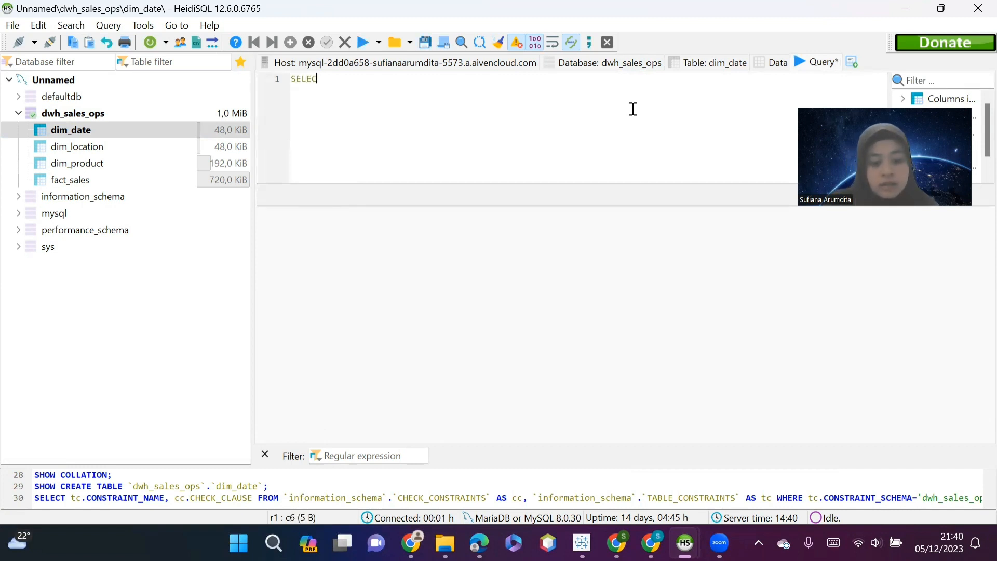
pyautogui.write('T *')
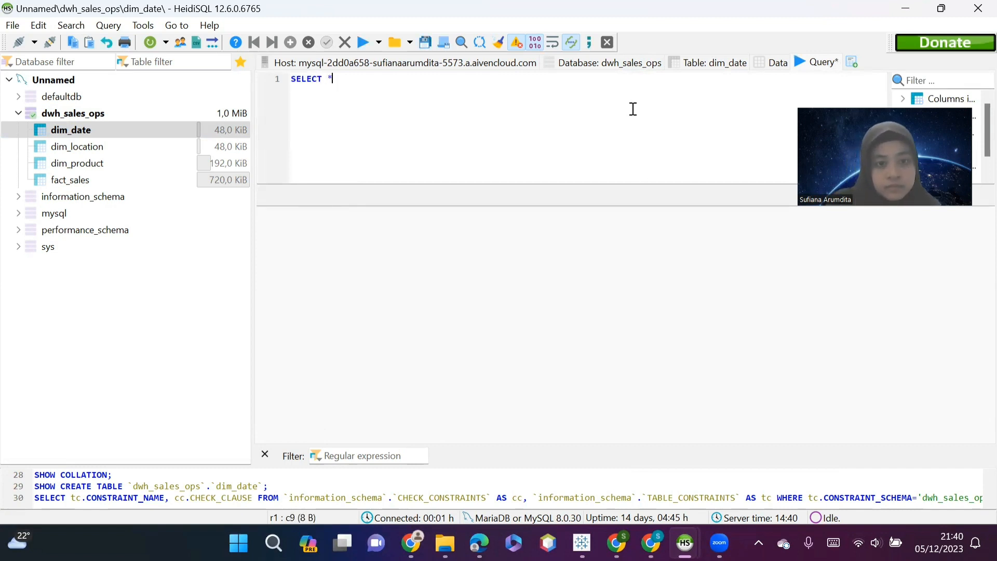
pyautogui.press('Return')
pyautogui.write('FRO')
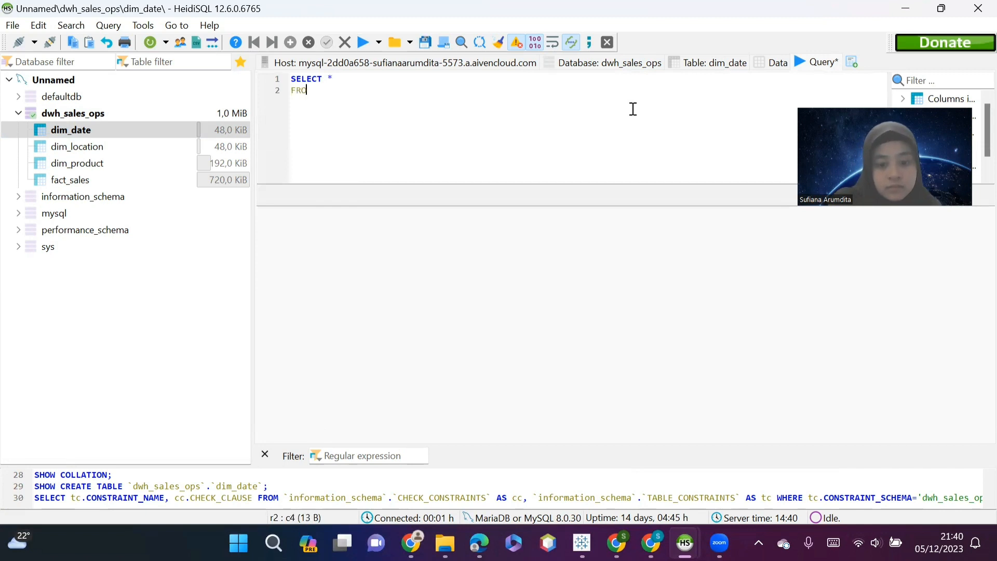
pyautogui.write('M d')
pyautogui.write('im')
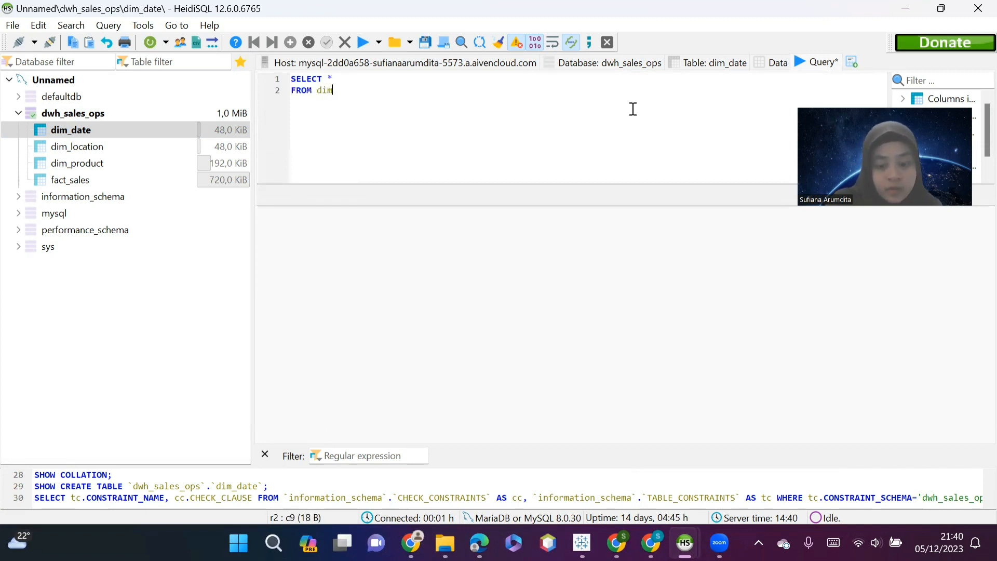
pyautogui.write('_date')
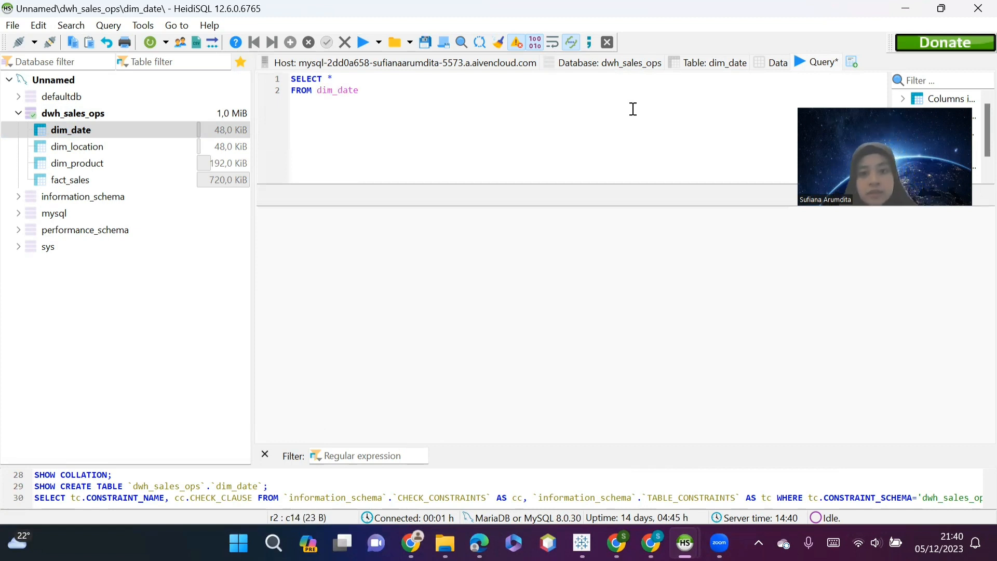
pyautogui.click(360, 45)
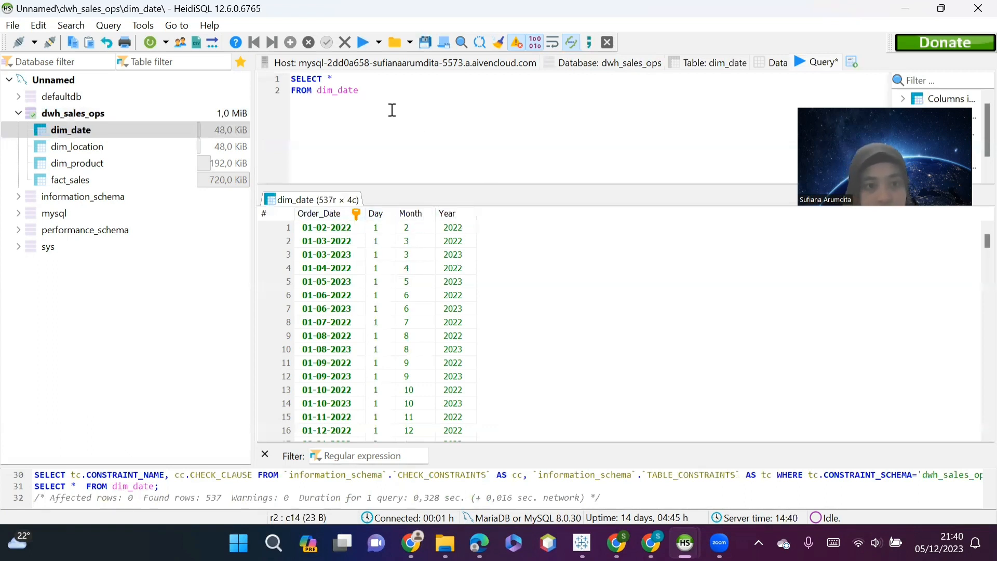
# - Change the query to SELECT * FROM dim_location and run it
pyautogui.press('BackSpace')
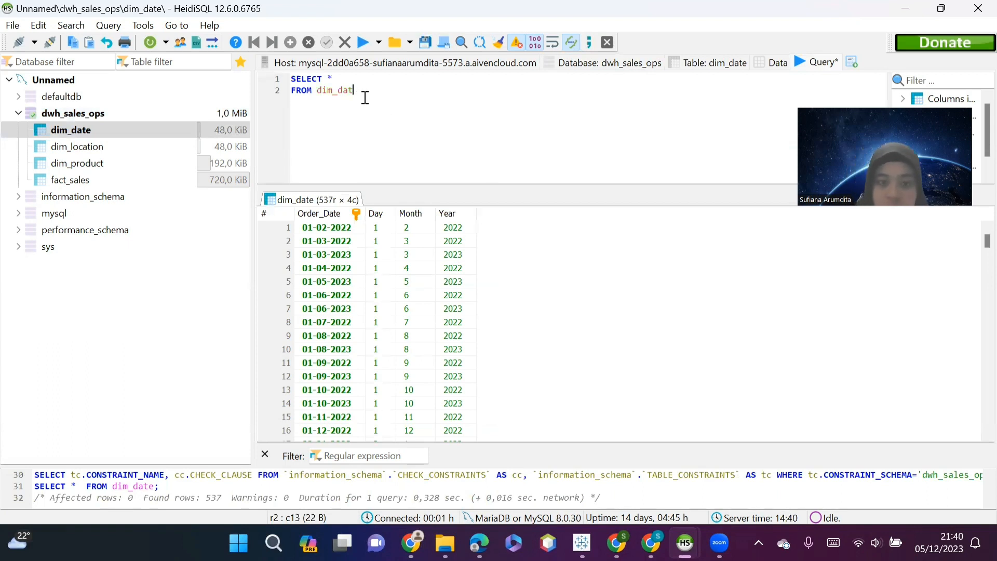
pyautogui.press('BackSpace')
pyautogui.press('BackSpace')
pyautogui.press('BackSpace')
pyautogui.press('BackSpace')
pyautogui.press('BackSpace')
pyautogui.press('BackSpace')
pyautogui.press('BackSpace')
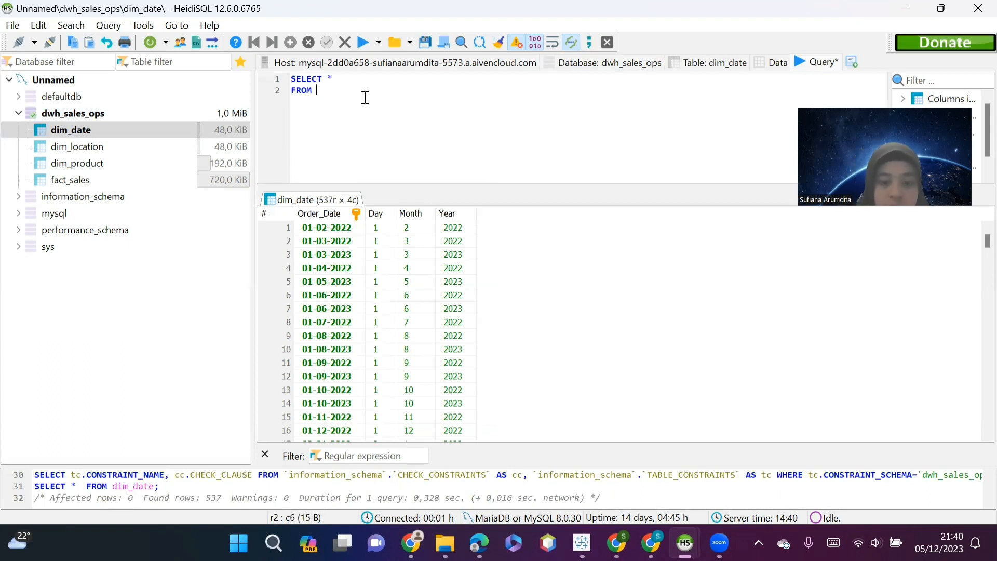
pyautogui.write('dim_')
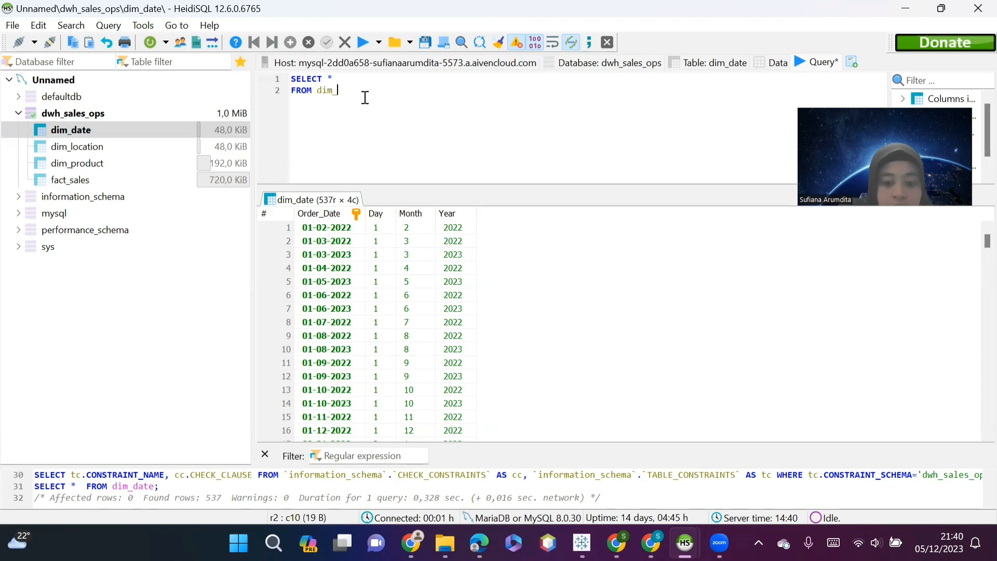
pyautogui.write('loac')
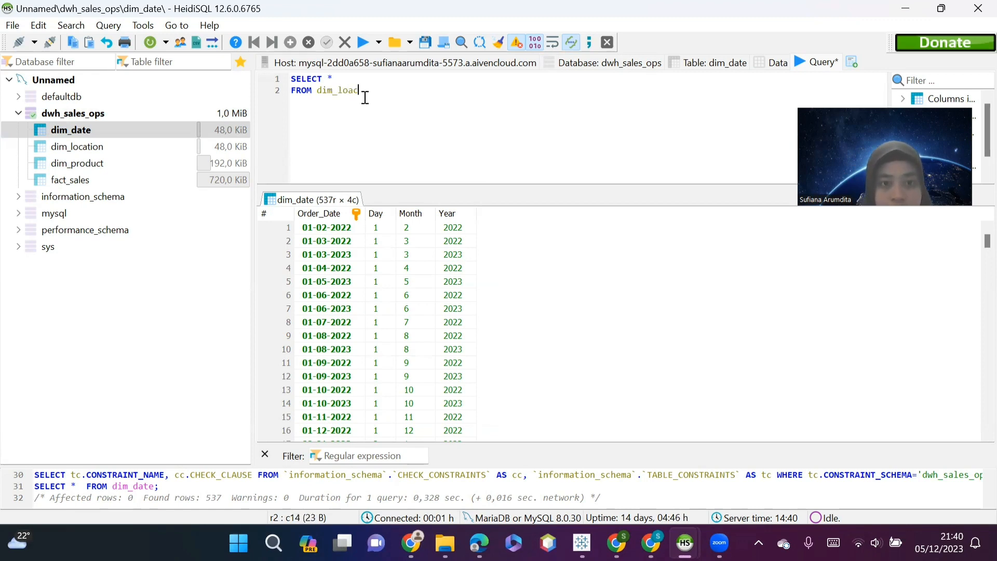
pyautogui.press('BackSpace')
pyautogui.press('BackSpace')
pyautogui.write('ca')
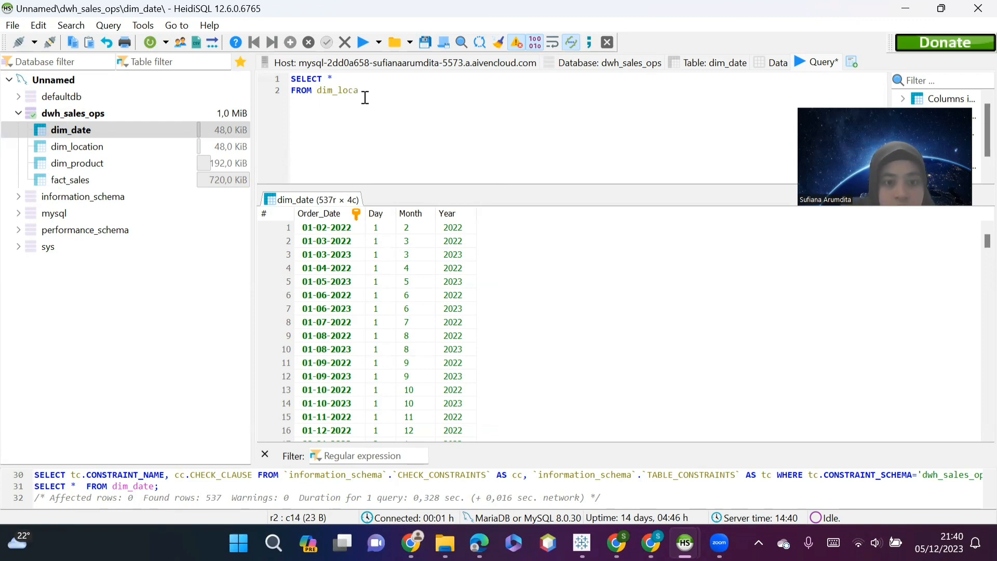
pyautogui.write('tion')
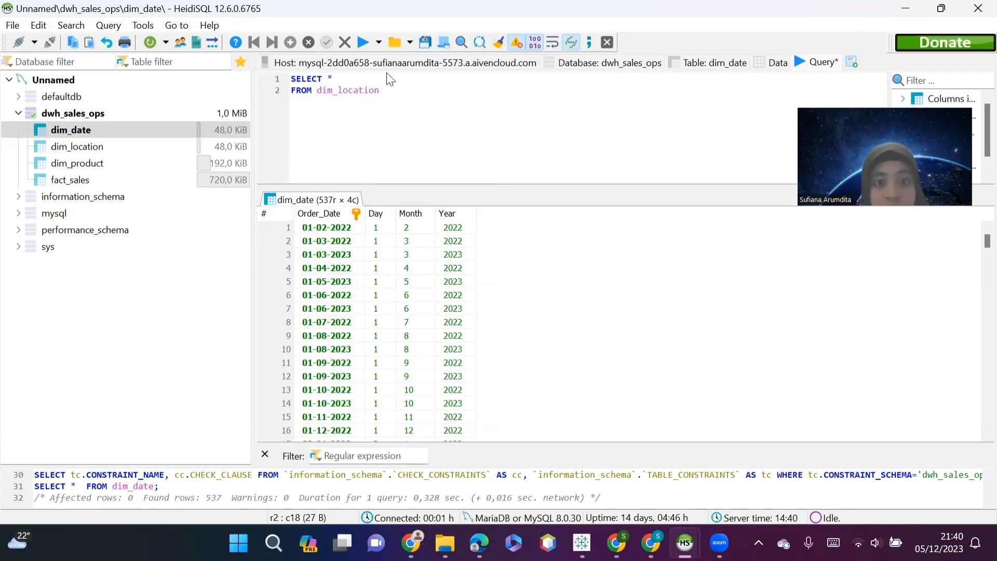
pyautogui.click(365, 46)
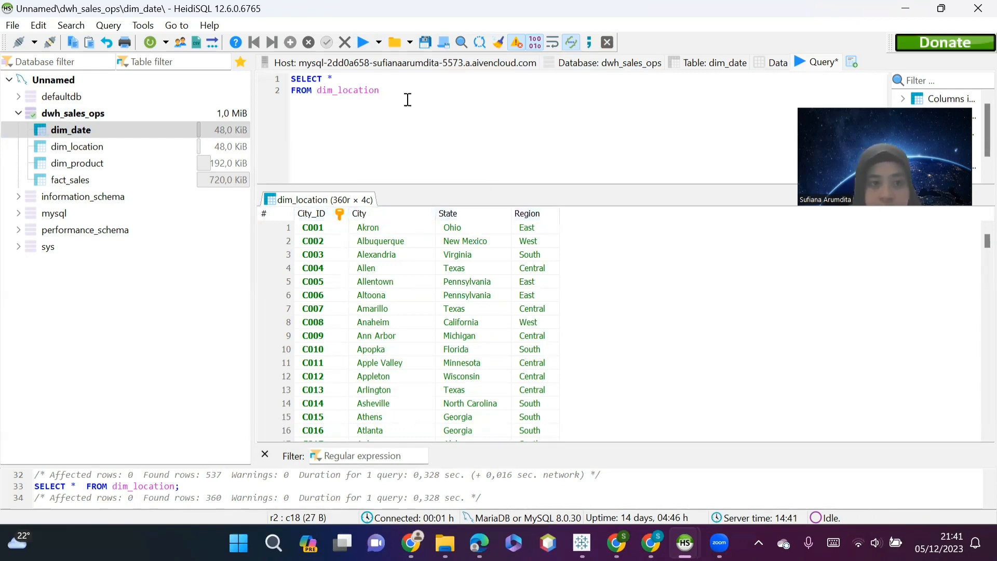
# - Replace the queried table with dim_product and run the query
pyautogui.press('BackSpace')
pyautogui.press('BackSpace')
pyautogui.press('BackSpace')
pyautogui.press('BackSpace')
pyautogui.press('BackSpace')
pyautogui.press('BackSpace')
pyautogui.press('BackSpace')
pyautogui.press('BackSpace')
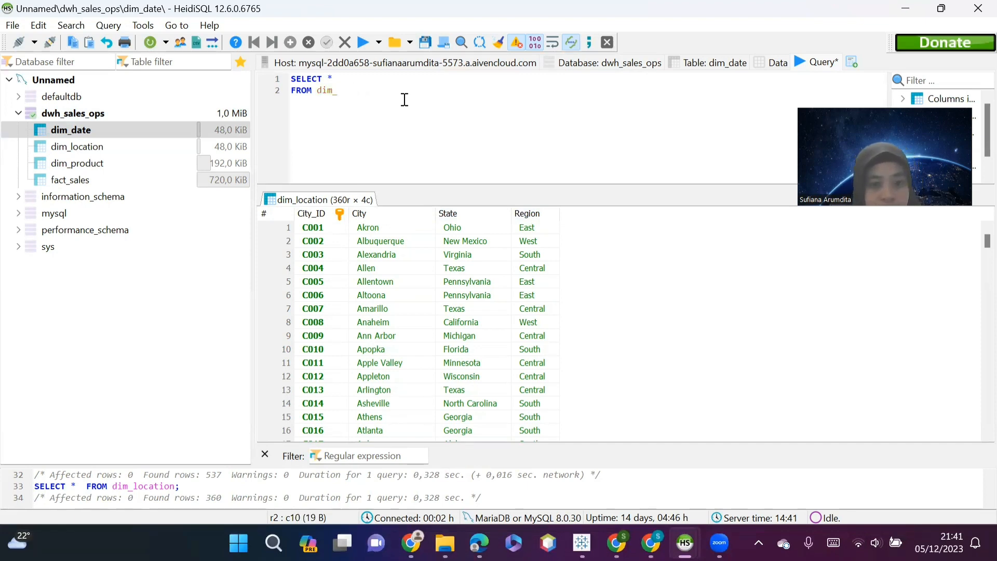
pyautogui.write('produ')
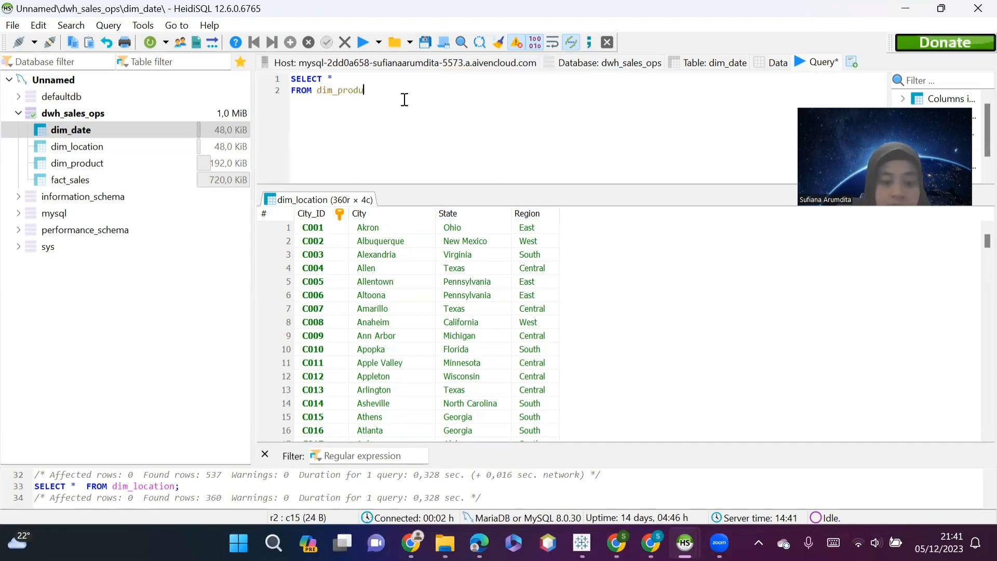
pyautogui.write('ct')
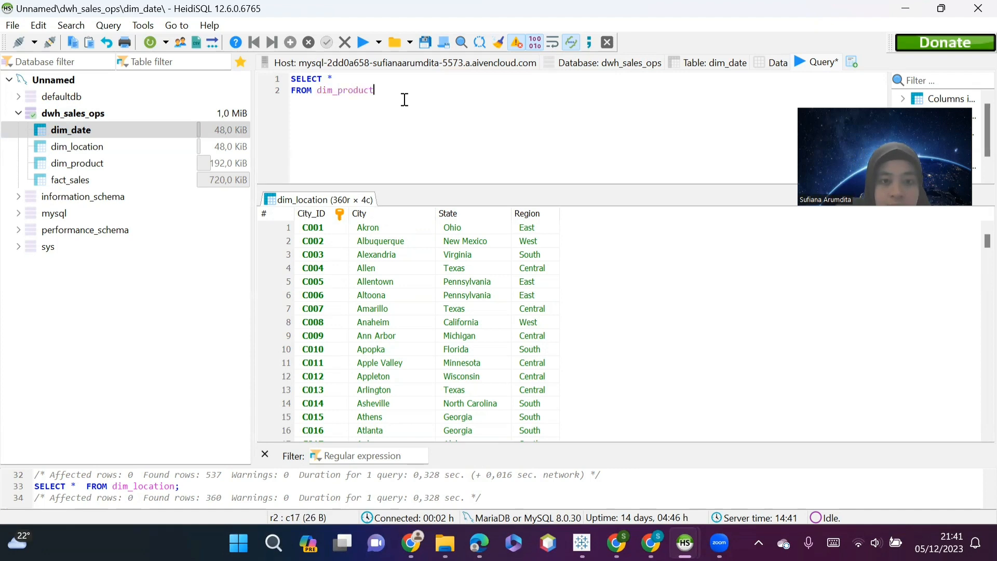
pyautogui.click(363, 42)
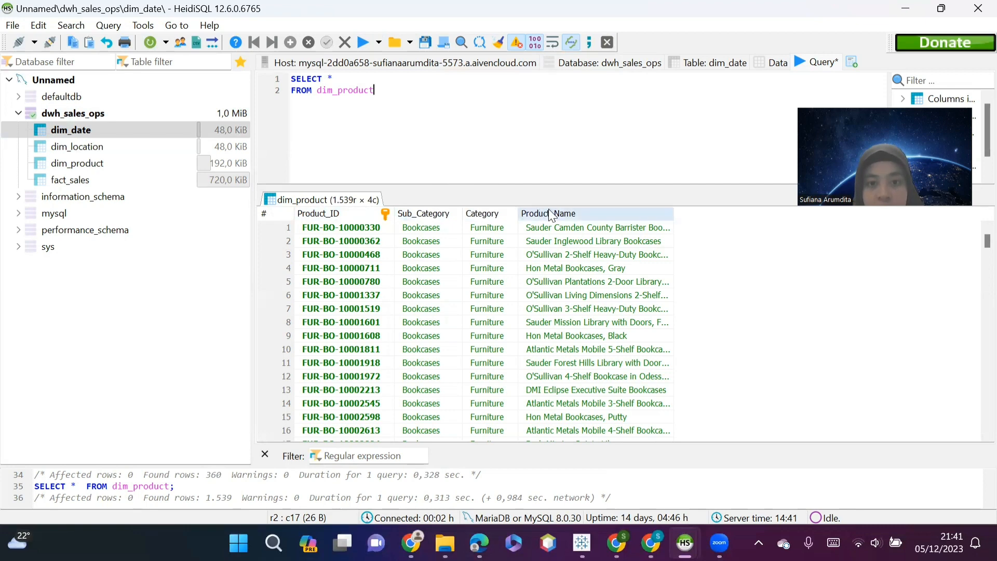
# - Rewrite the query's FROM clause to read from the fact_sales table and run it
pyautogui.press('BackSpace')
pyautogui.press('BackSpace')
pyautogui.press('BackSpace')
pyautogui.press('BackSpace')
pyautogui.press('BackSpace')
pyautogui.press('BackSpace')
pyautogui.press('BackSpace')
pyautogui.press('BackSpace')
pyautogui.press('BackSpace')
pyautogui.press('BackSpace')
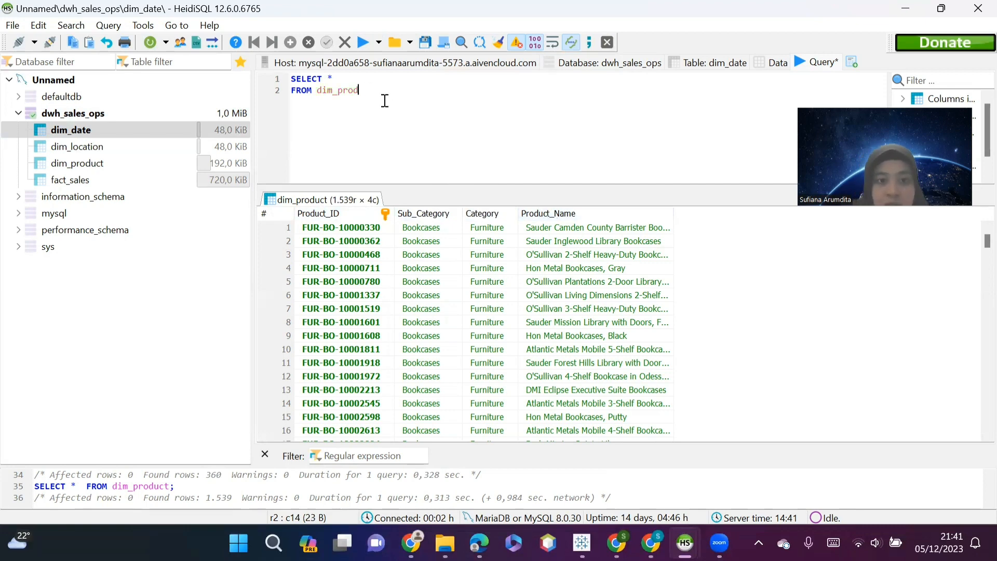
pyautogui.press('BackSpace')
pyautogui.write('f')
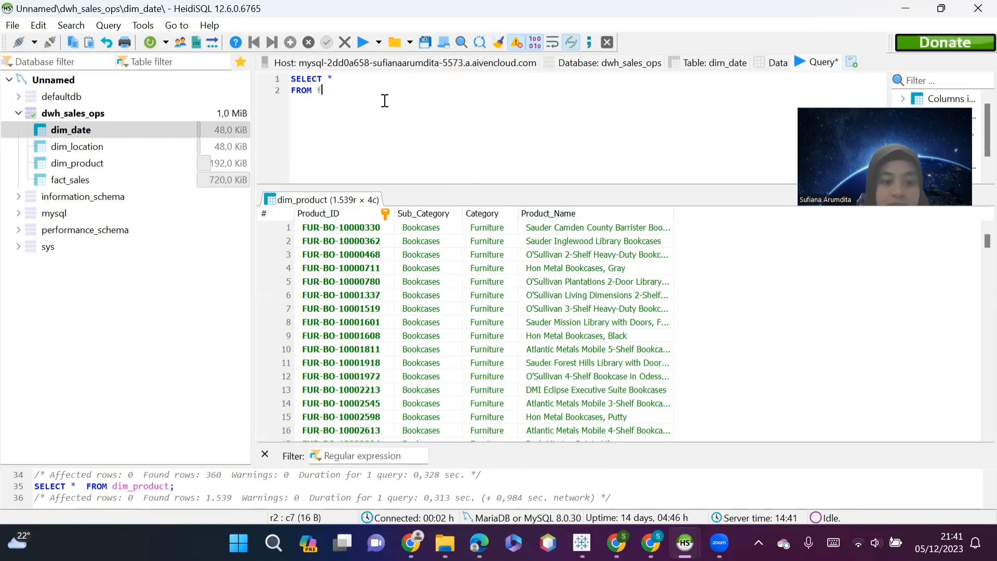
pyautogui.write('act_sales')
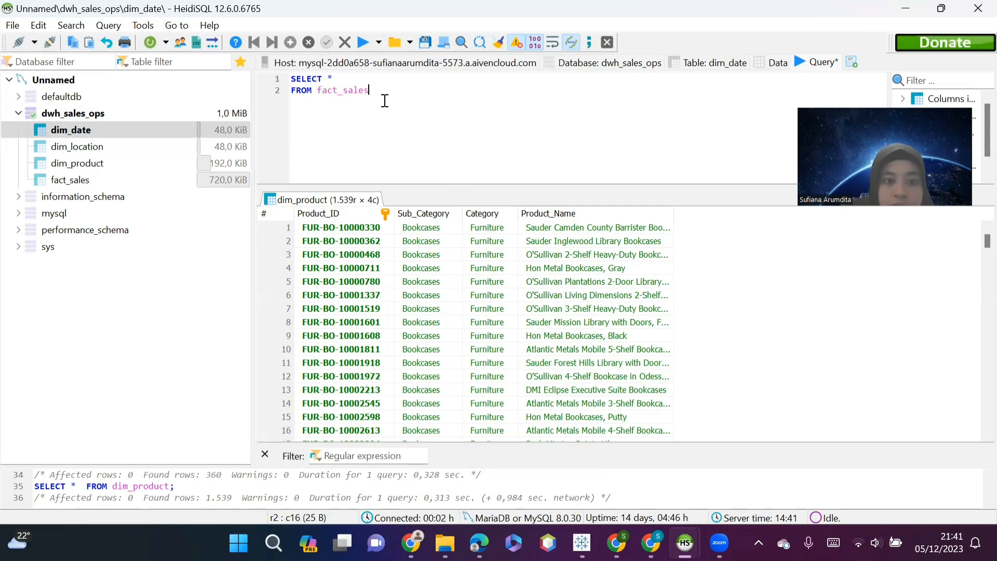
pyautogui.click(369, 41)
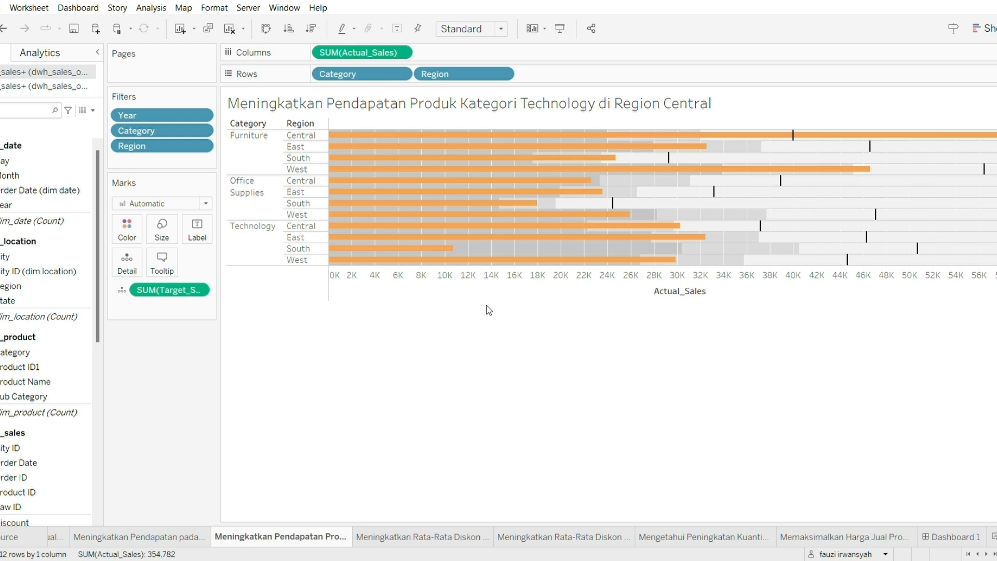
# - In Tableau, create a new dashboard and place the "Meningkatkan Pendapatan Produk Kategori Technology di Region Central" sheet on it
pyautogui.moveTo(380, 231)
pyautogui.click(996, 536)
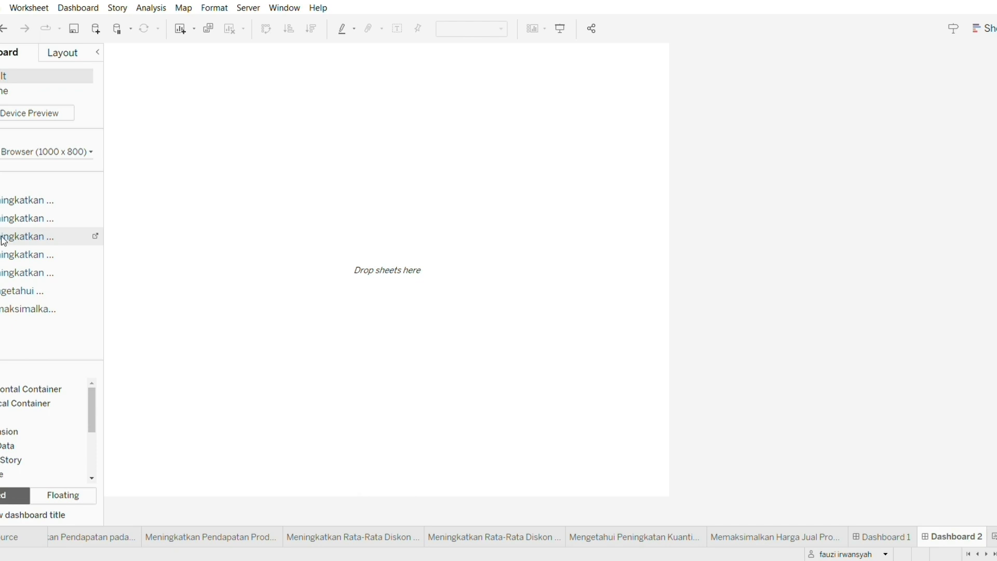
pyautogui.moveTo(3, 241); pyautogui.dragTo(179, 164)
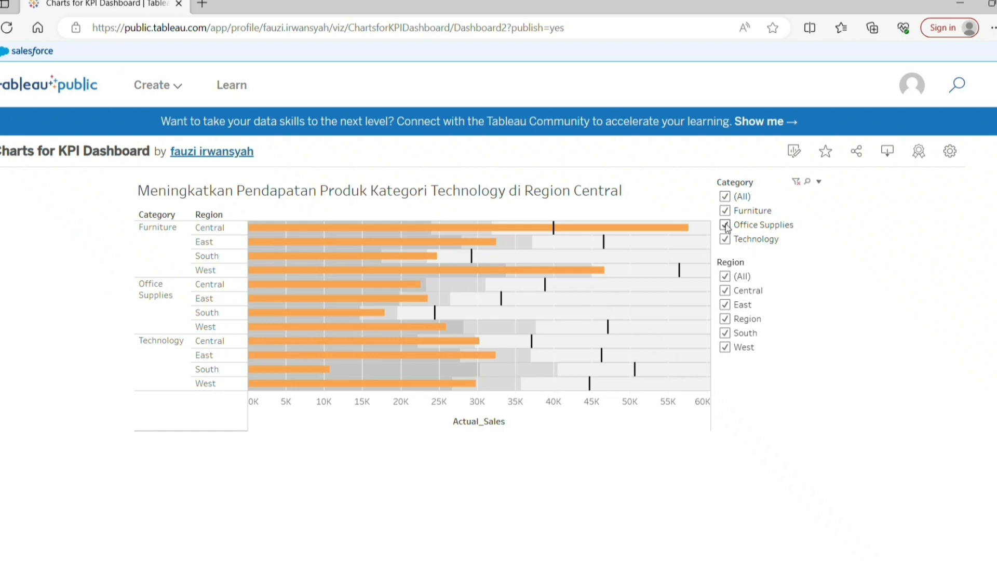
# - On the published Tableau Public dashboard, filter the chart to only the Technology category and the Central region, and inspect its sales bar
pyautogui.click(725, 197)
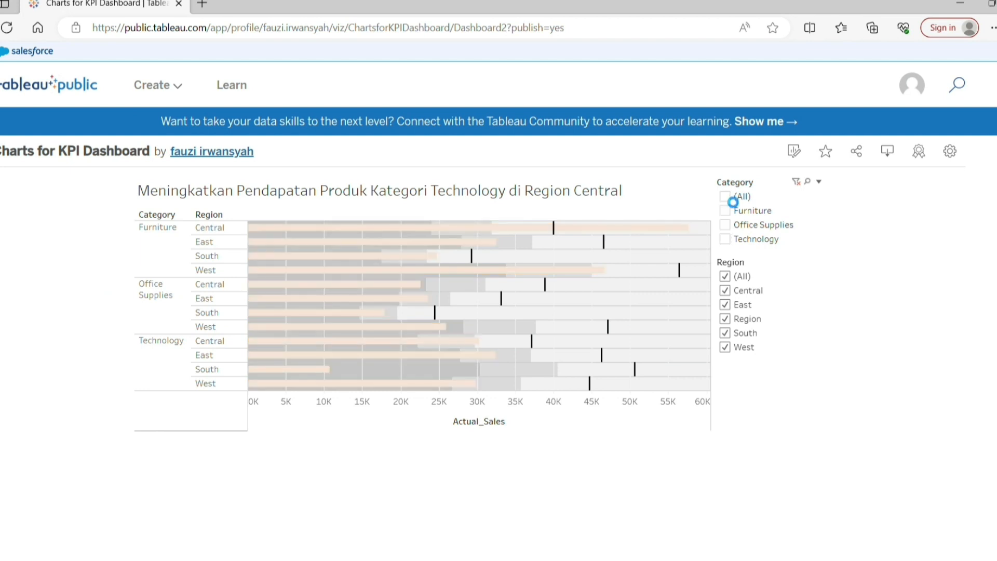
pyautogui.click(727, 239)
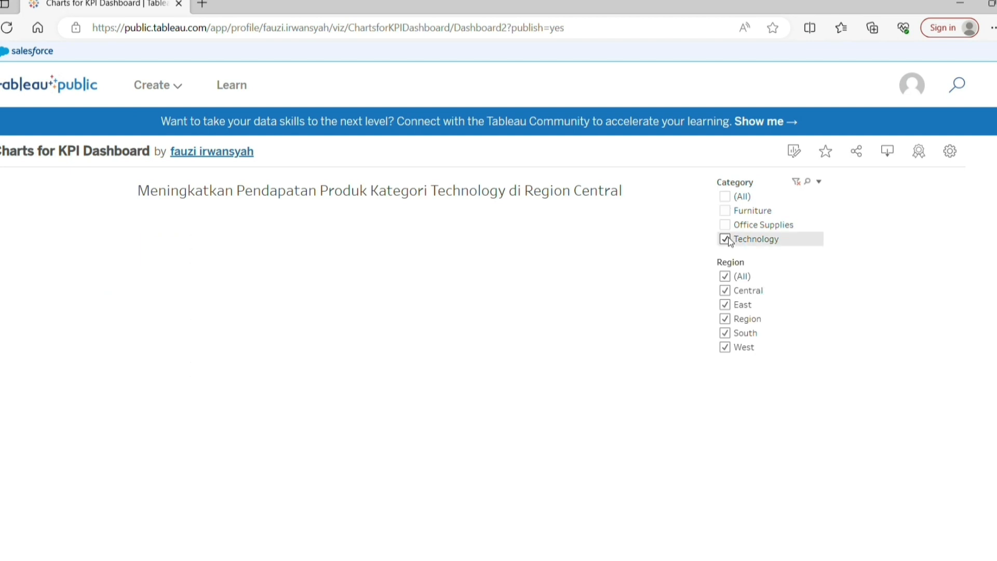
pyautogui.click(725, 292)
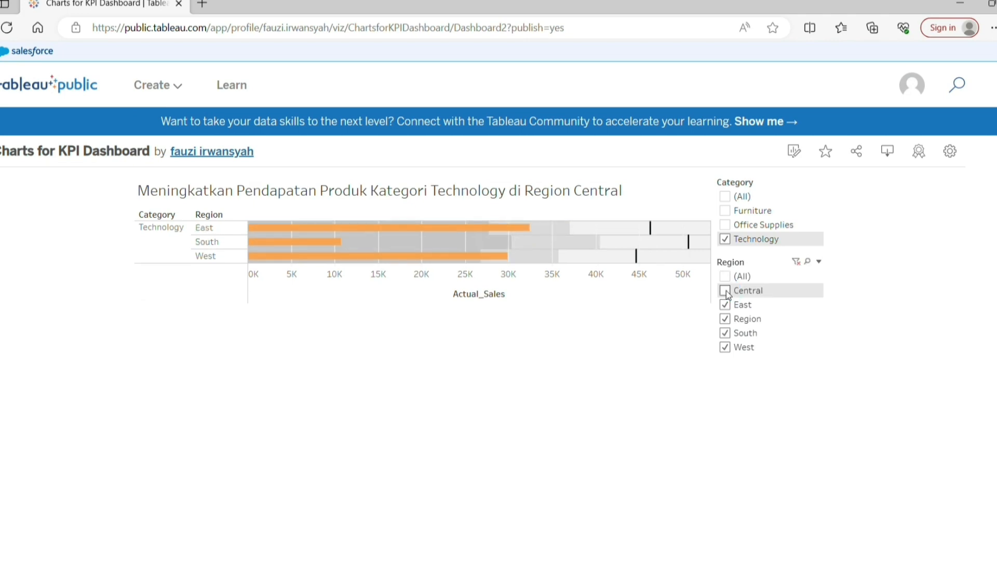
pyautogui.click(727, 292)
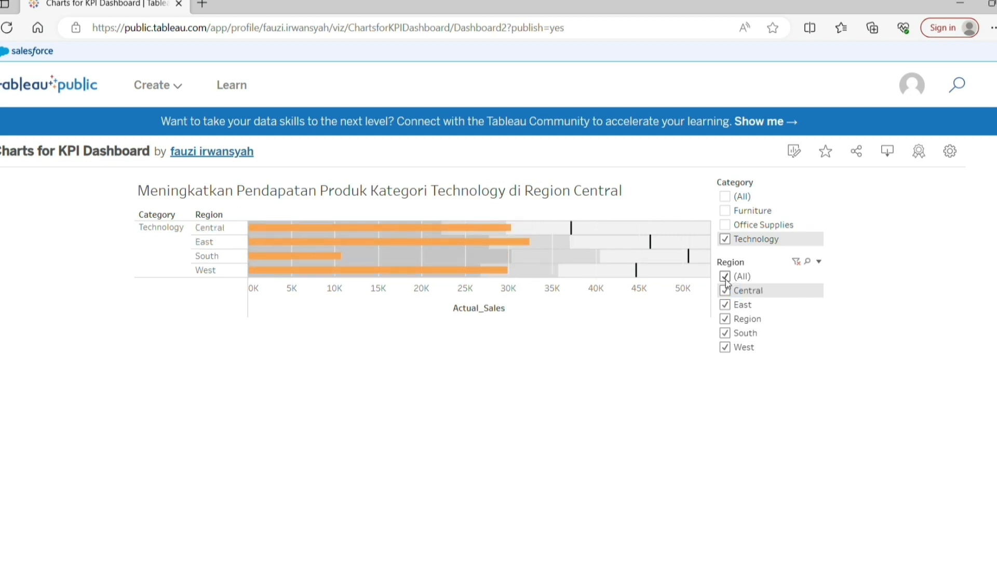
pyautogui.click(726, 280)
pyautogui.click(727, 292)
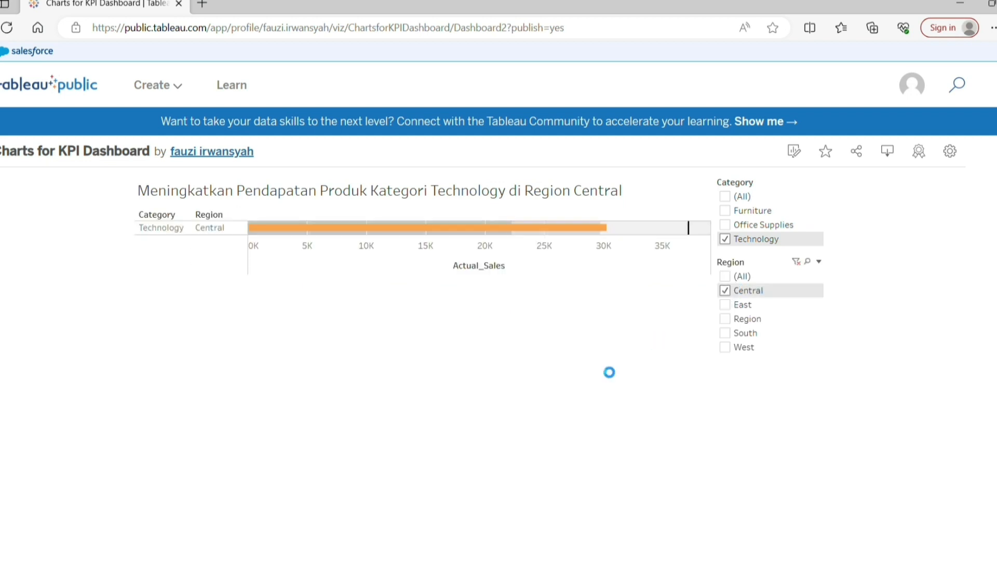
pyautogui.moveTo(602, 238)
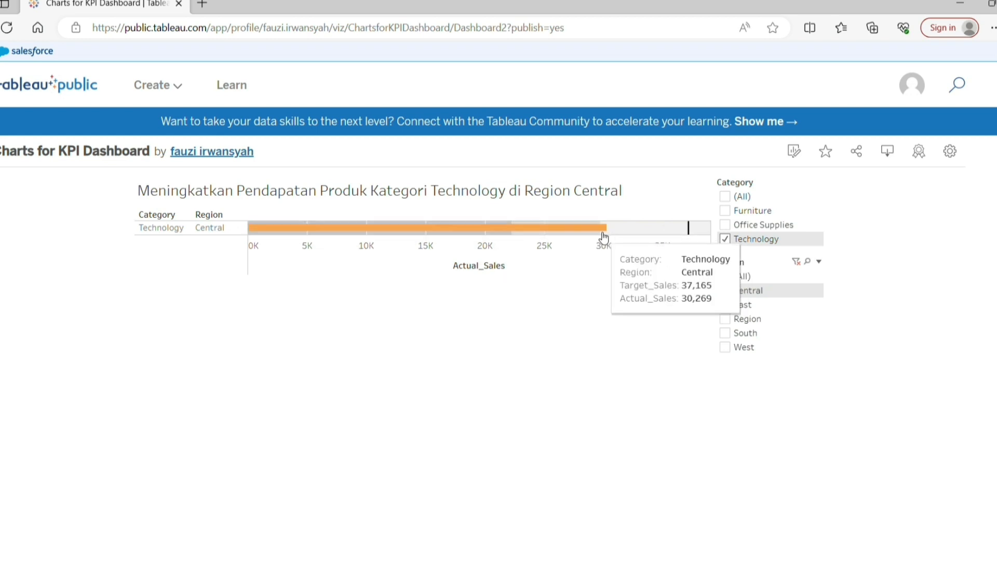